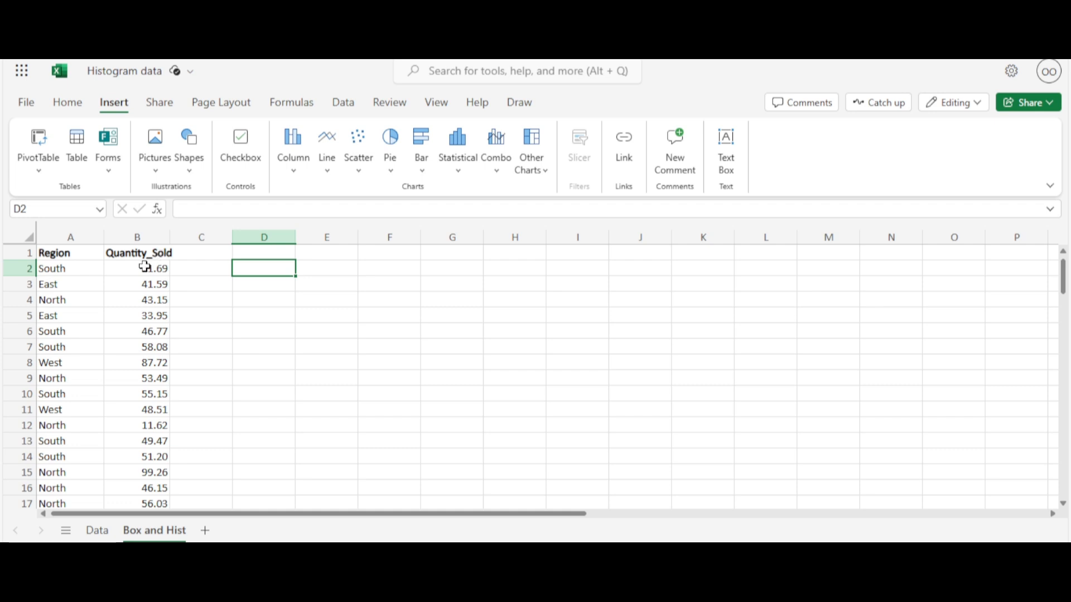
Insert a histogram chart from the whole Quantity_Sold column
{"action": "left_click", "coordinate": [145, 267]}
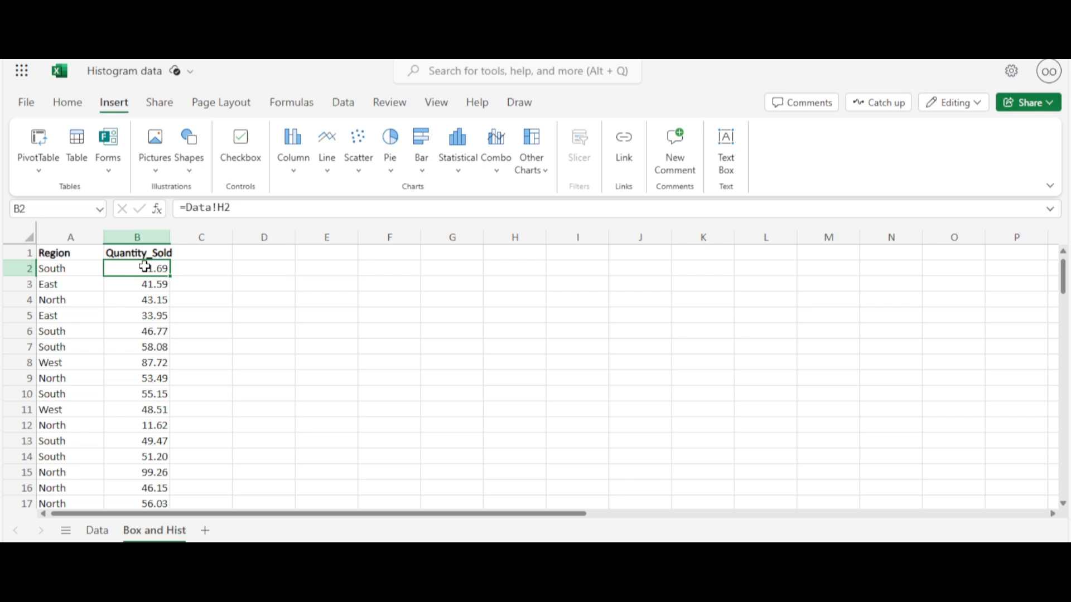
{"action": "left_click", "coordinate": [157, 228]}
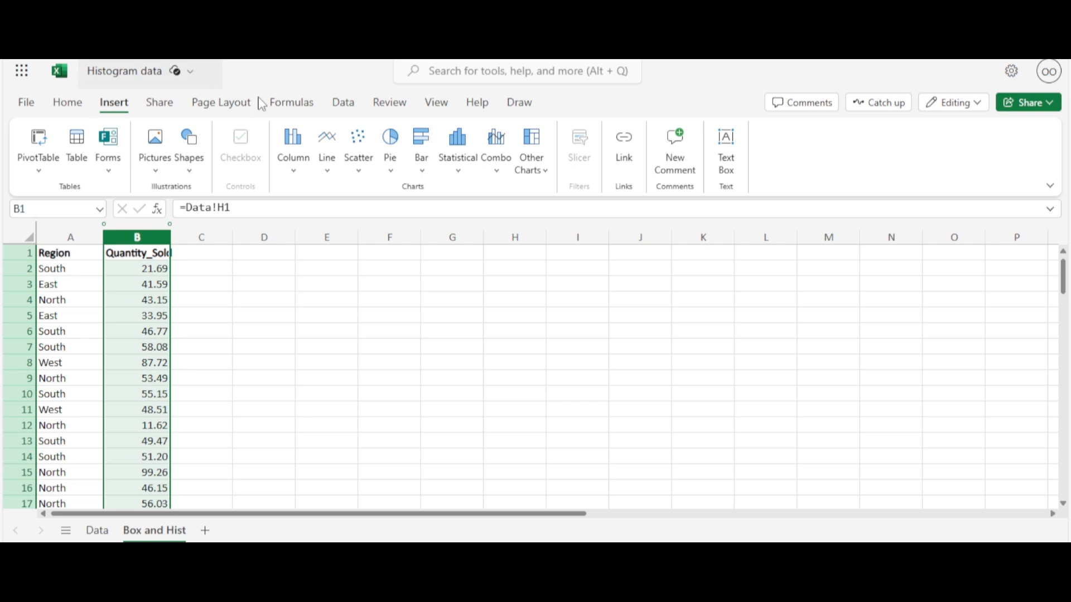
{"action": "left_click", "coordinate": [470, 172]}
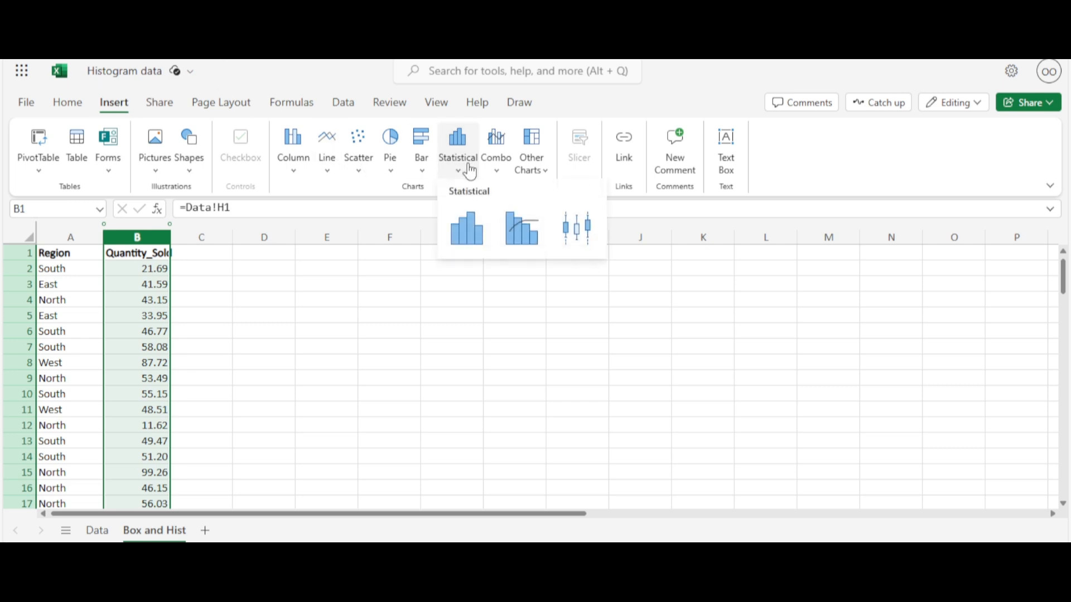
{"action": "left_click", "coordinate": [466, 233]}
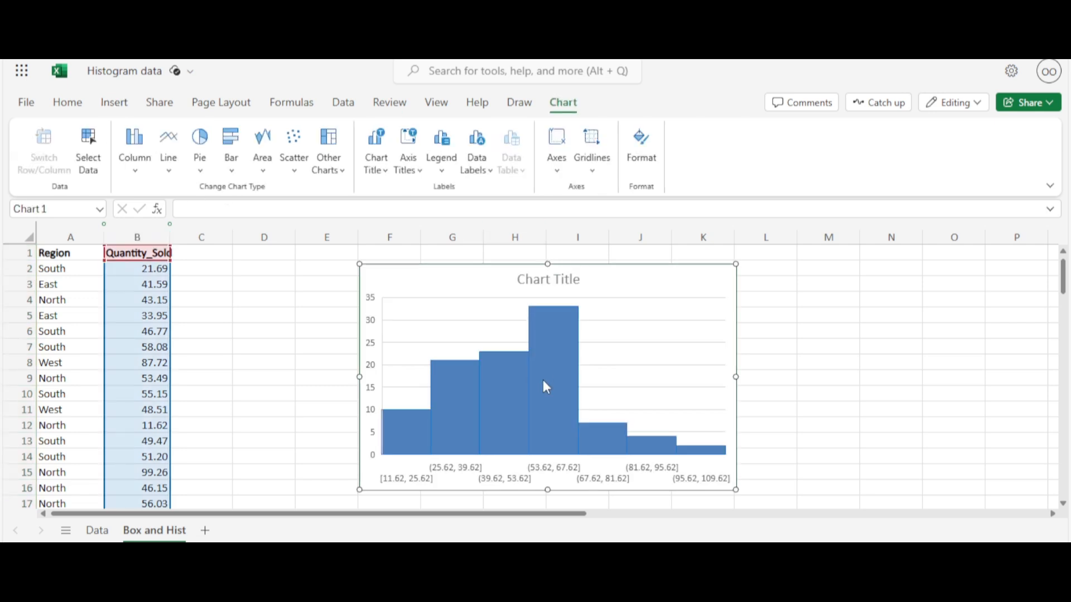
Change the histogram's chart title to "DIST OF QS"
{"action": "mouse_move", "coordinate": [546, 387]}
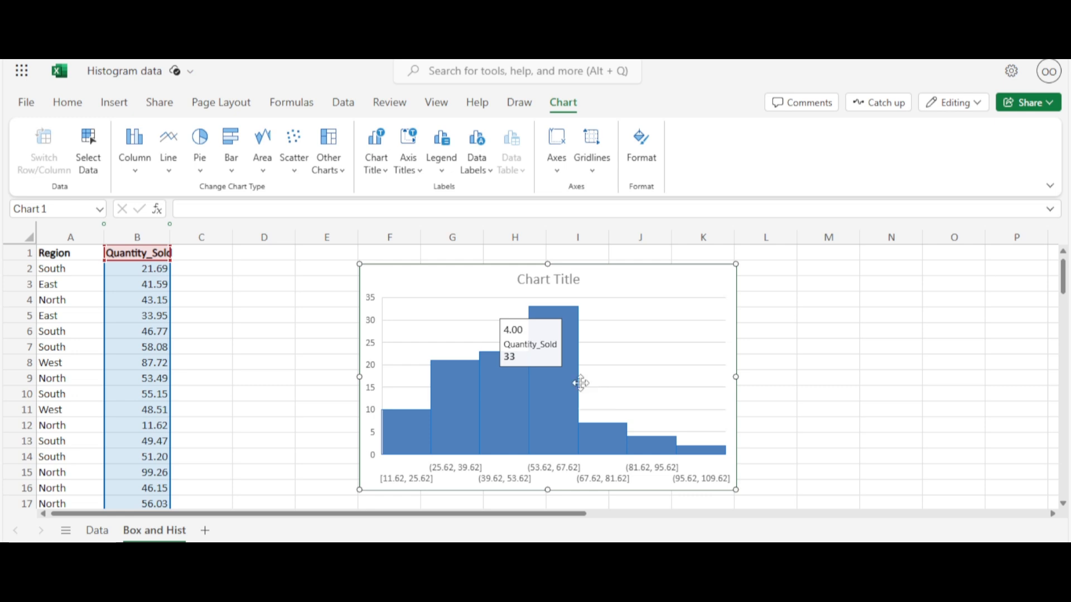
{"action": "mouse_move", "coordinate": [555, 408]}
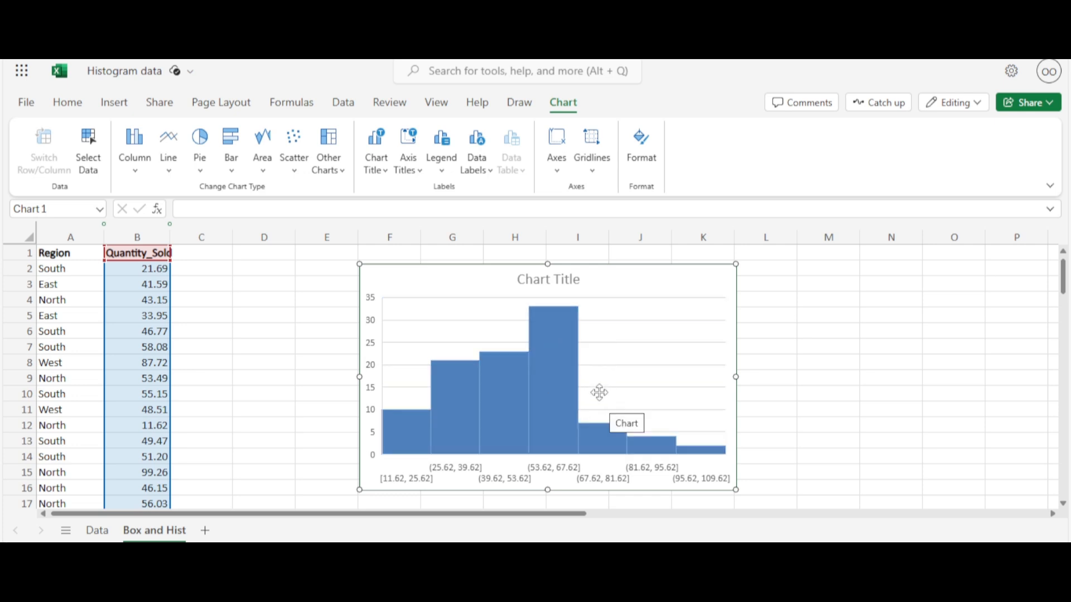
{"action": "mouse_move", "coordinate": [549, 314]}
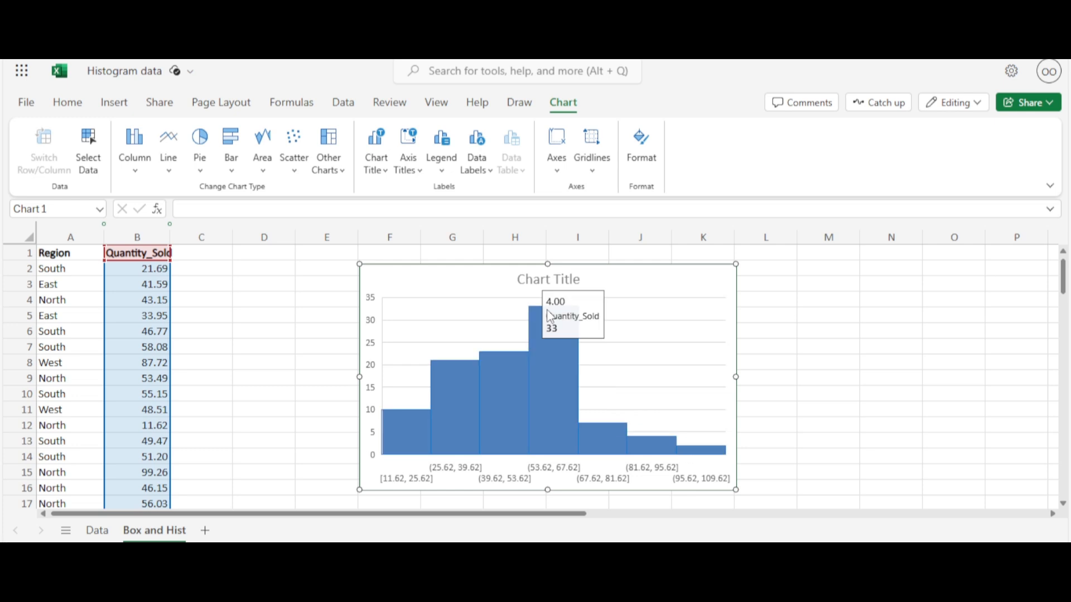
{"action": "left_click", "coordinate": [544, 289]}
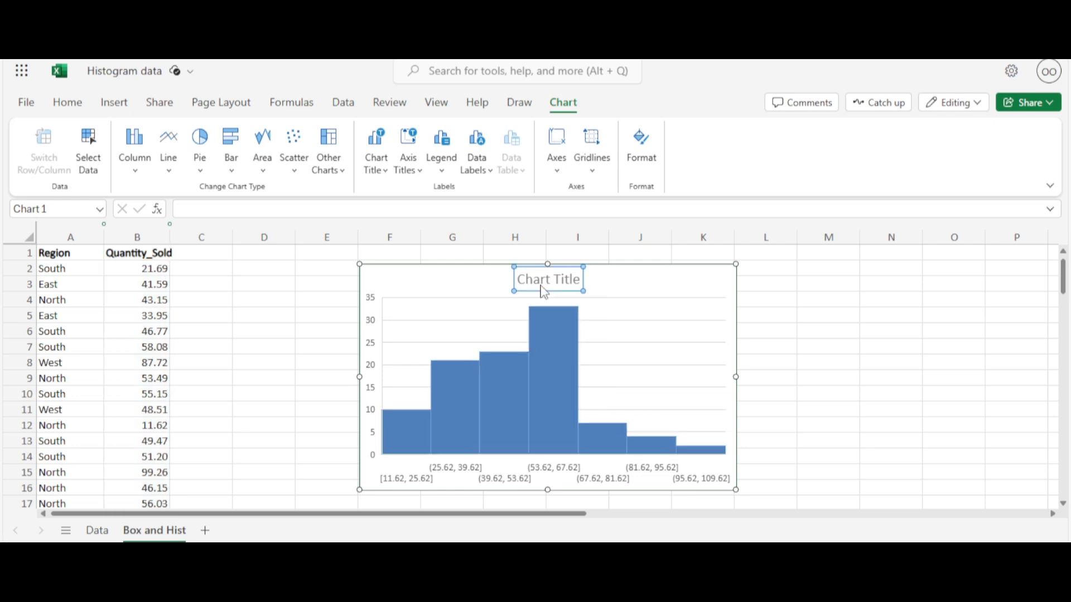
{"action": "double_click", "coordinate": [544, 282]}
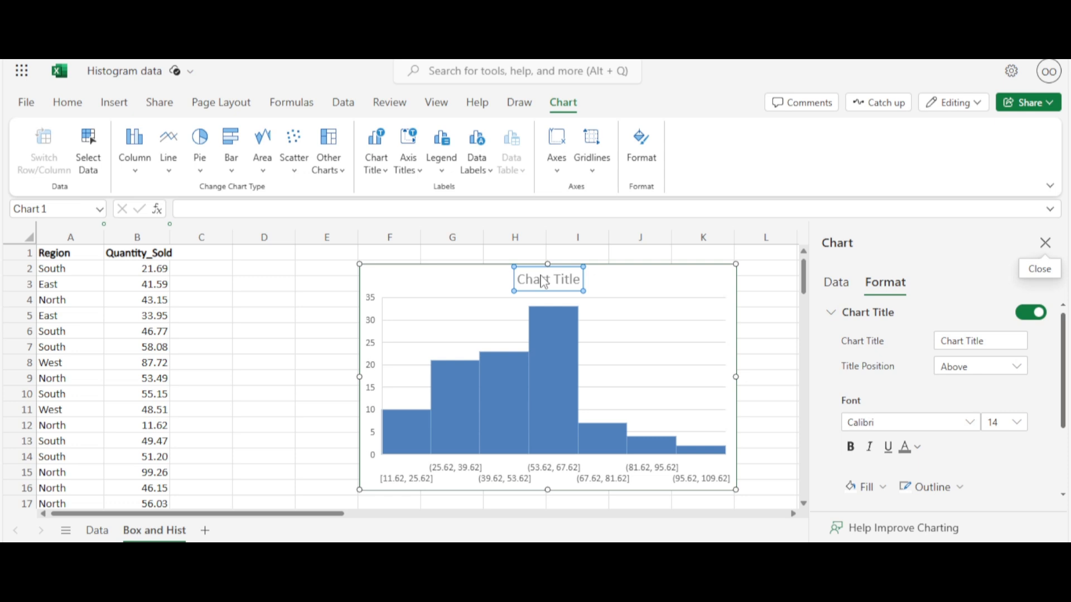
{"action": "double_click", "coordinate": [578, 291]}
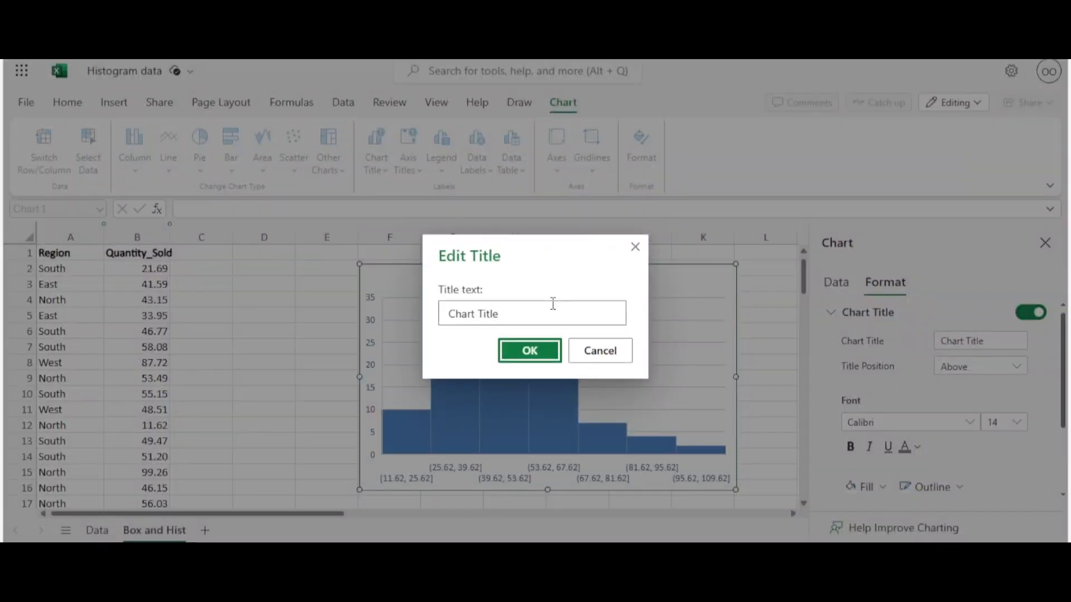
{"action": "left_click", "coordinate": [553, 305]}
{"action": "key", "text": "BackSpace"}
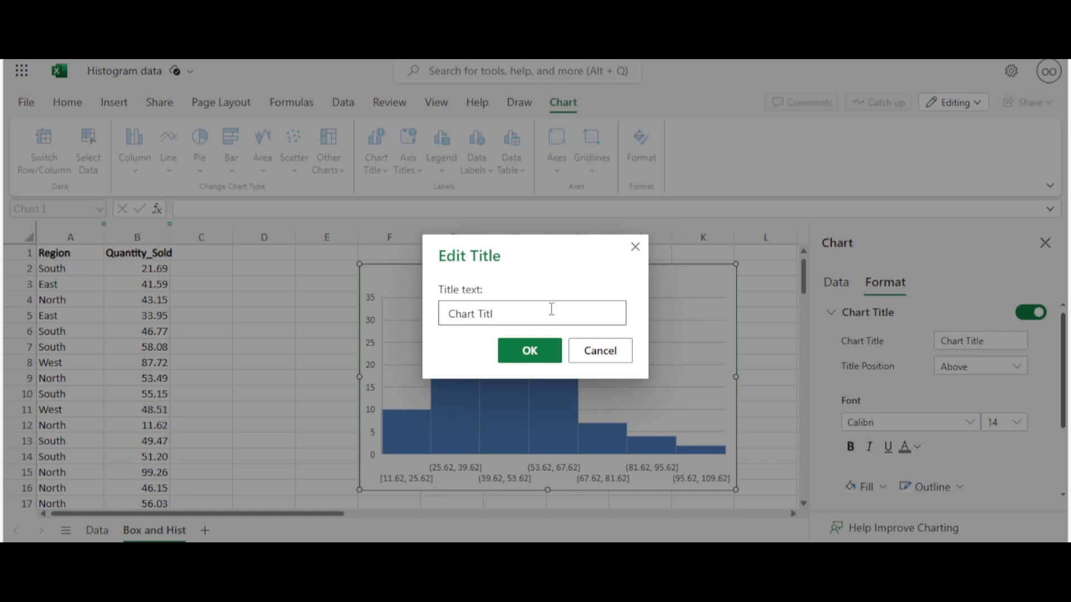
{"action": "key", "text": "BackSpace"}
{"action": "key", "text": "BackSpace"}
{"action": "key", "text": "BackSpace"}
{"action": "key", "text": "BackSpace"}
{"action": "key", "text": "BackSpace"}
{"action": "key", "text": "BackSpace"}
{"action": "key", "text": "BackSpace"}
{"action": "key", "text": "BackSpace"}
{"action": "key", "text": "BackSpace"}
{"action": "key", "text": "BackSpace"}
{"action": "type", "text": "d"}
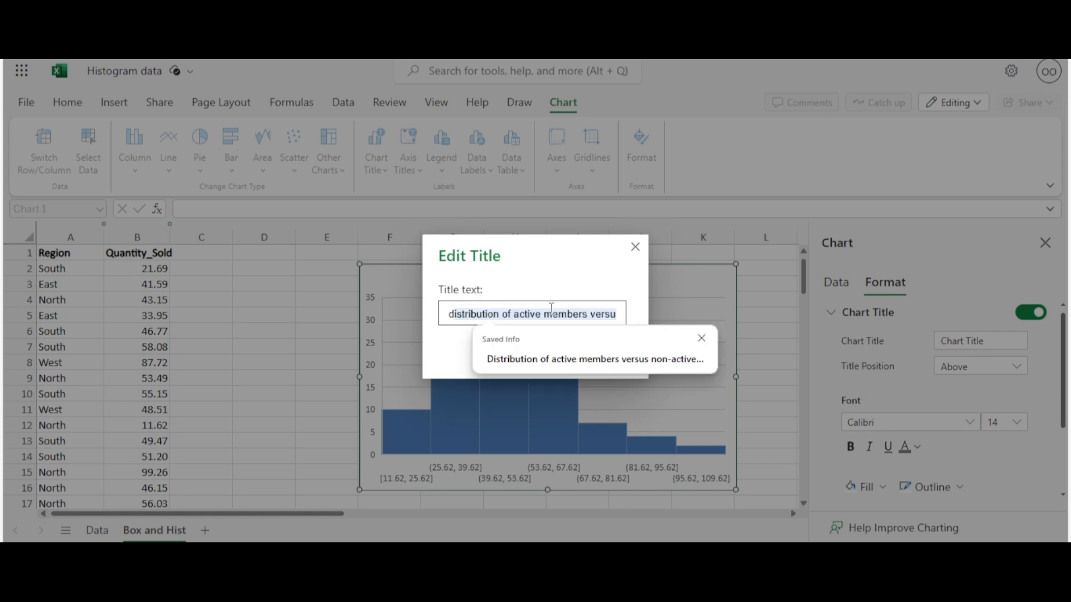
{"action": "key", "text": "BackSpace"}
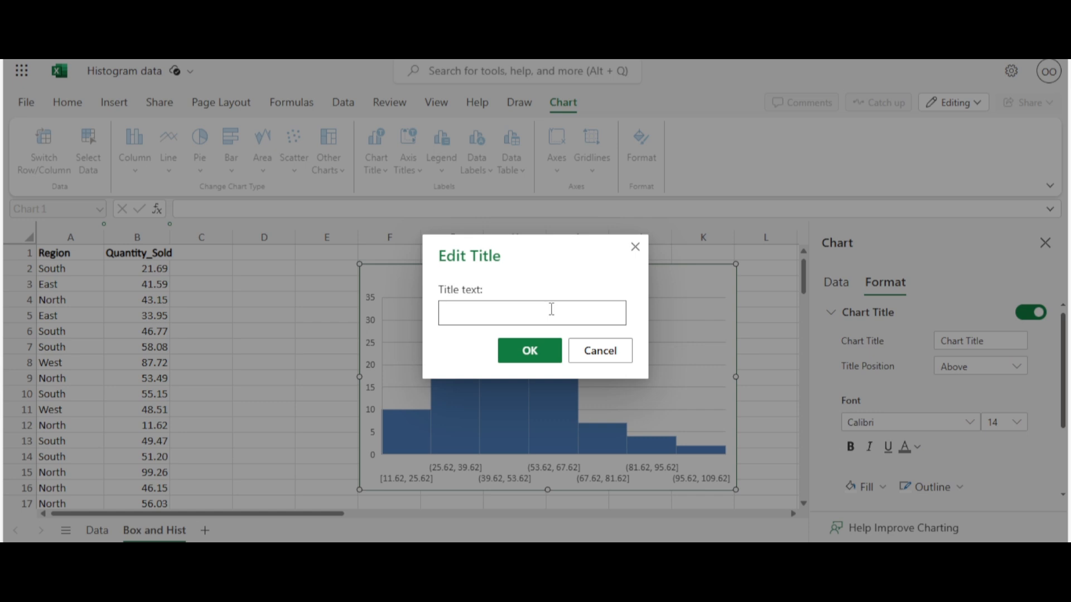
{"action": "type", "text": "D"}
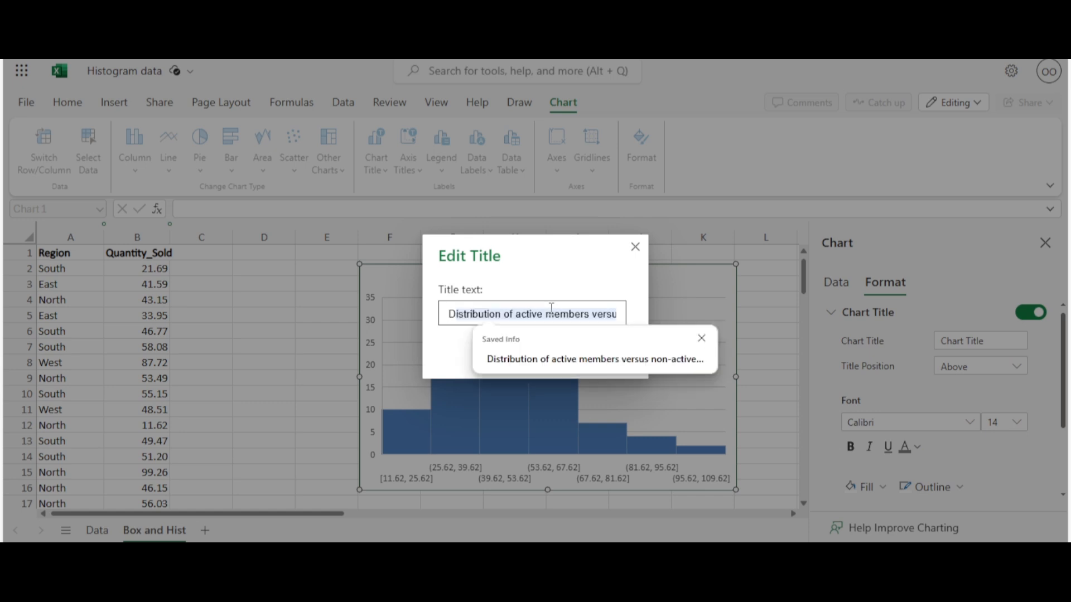
{"action": "type", "text": "I"}
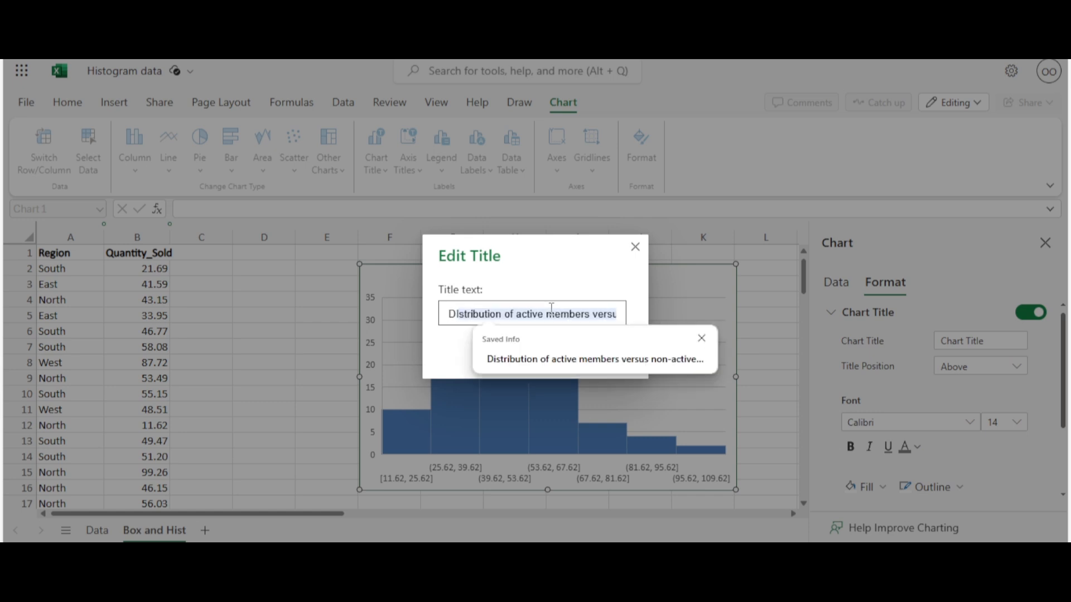
{"action": "type", "text": "ST"}
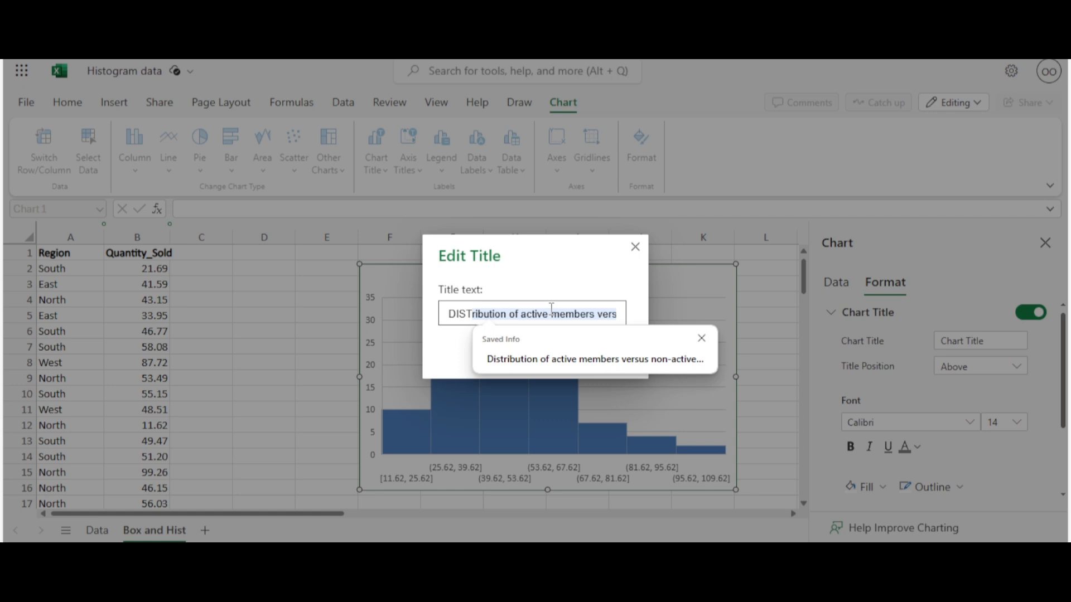
{"action": "type", "text": "."}
{"action": "key", "text": "BackSpace"}
{"action": "key", "text": "BackSpace"}
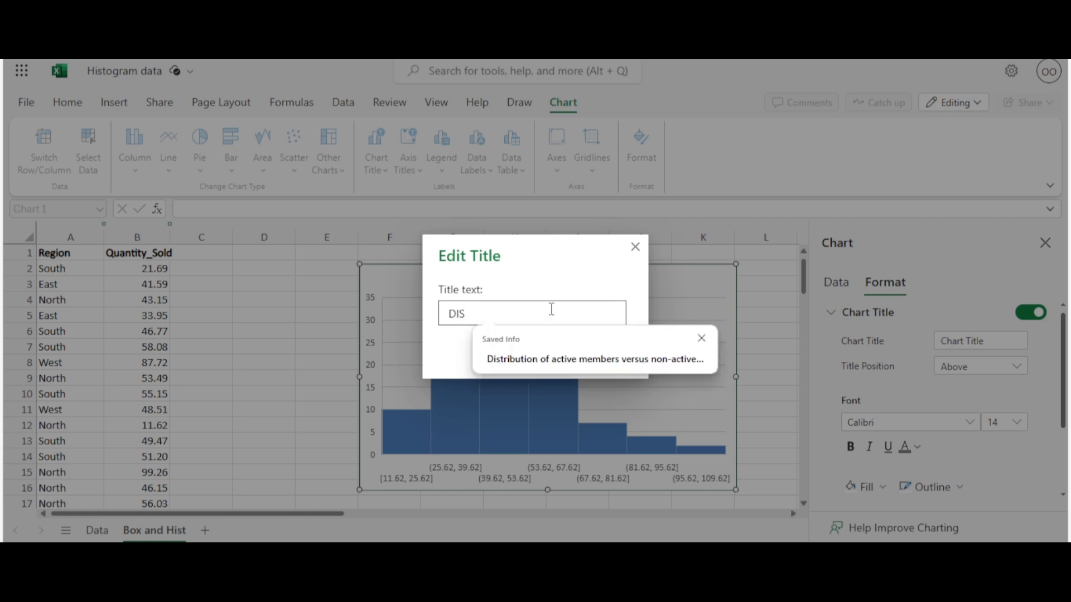
{"action": "type", "text": "T"}
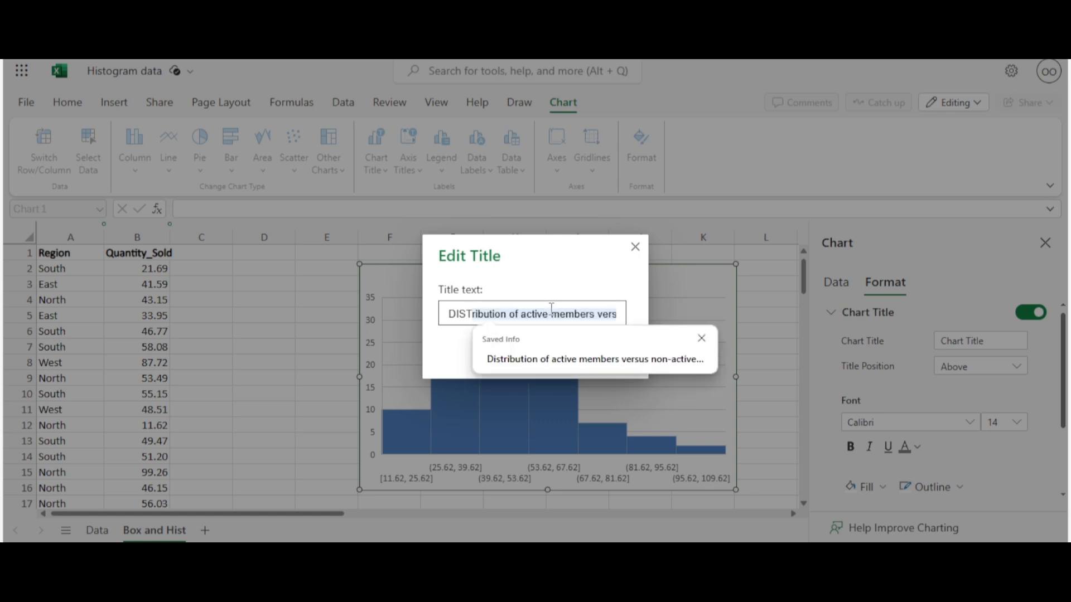
{"action": "type", "text": " OF"}
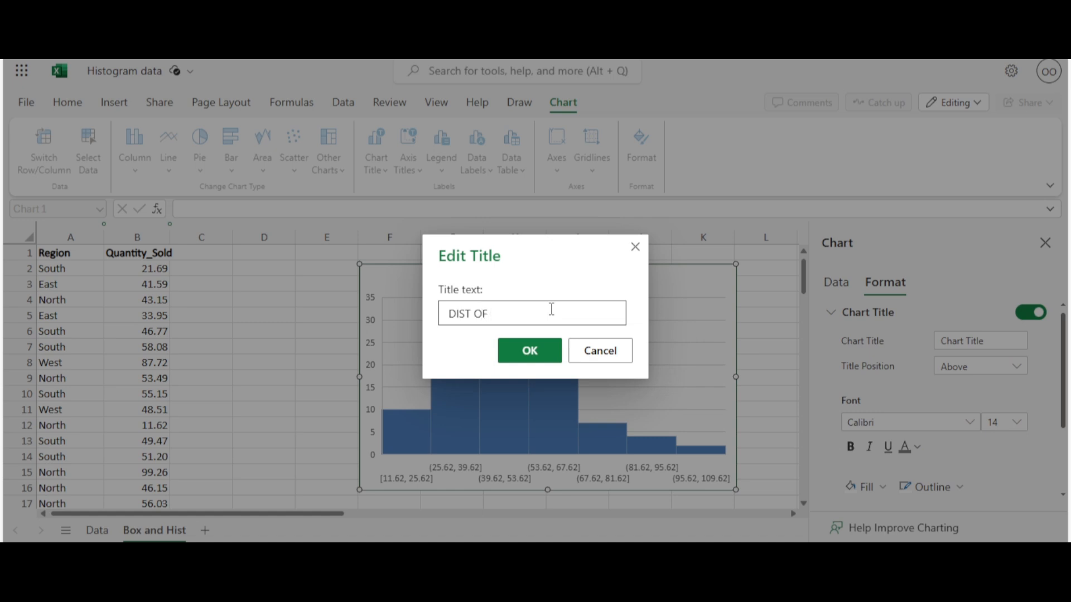
{"action": "type", "text": "QS"}
{"action": "left_click", "coordinate": [551, 361]}
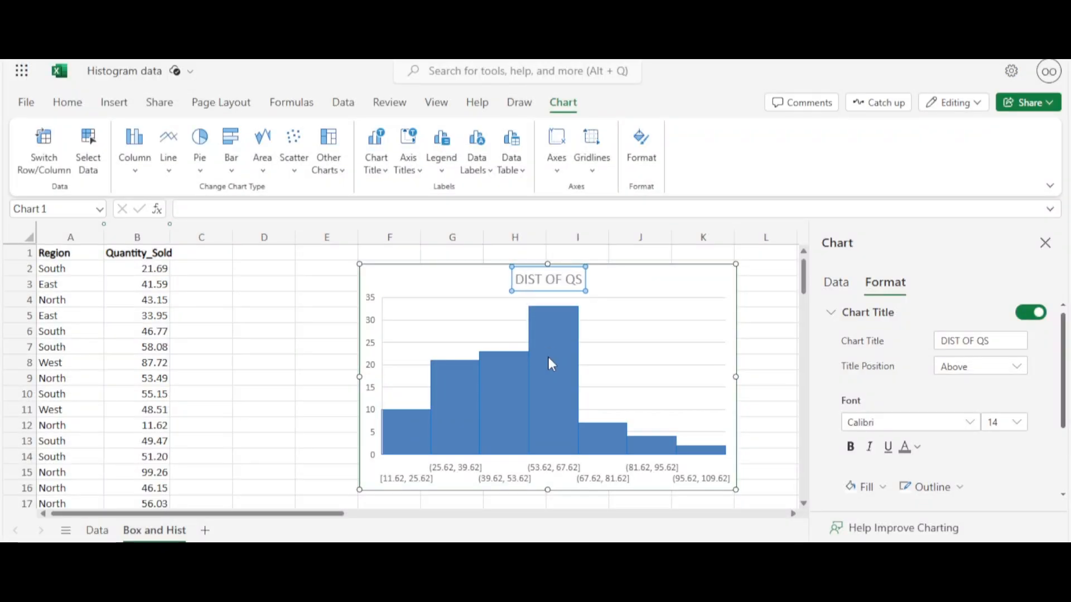
Make the histogram's chart title bold
{"action": "left_click", "coordinate": [587, 281]}
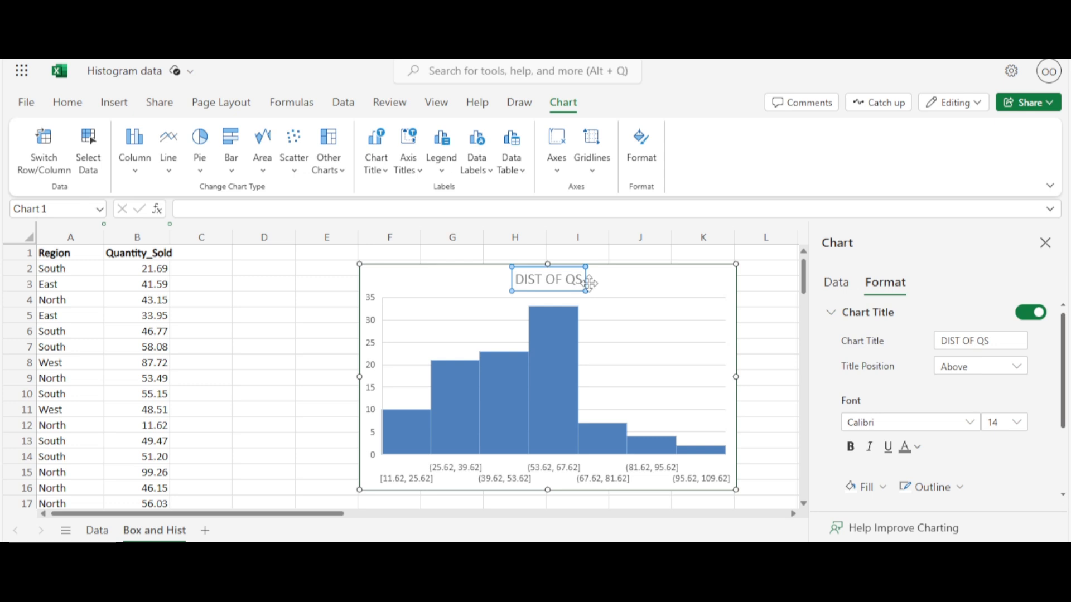
{"action": "left_click", "coordinate": [608, 286]}
{"action": "left_click", "coordinate": [580, 280]}
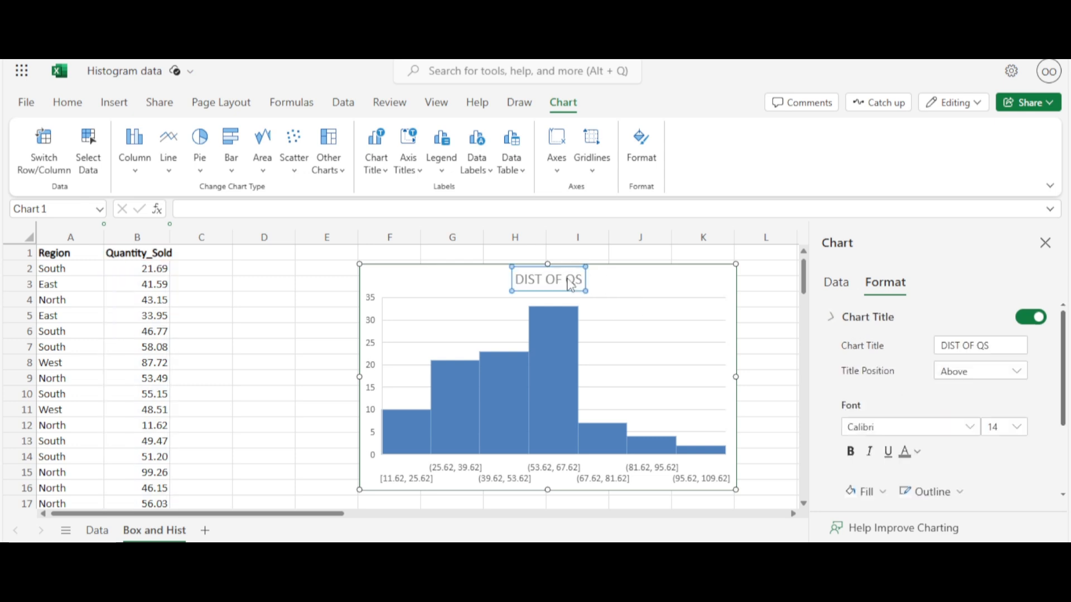
{"action": "left_click", "coordinate": [88, 110]}
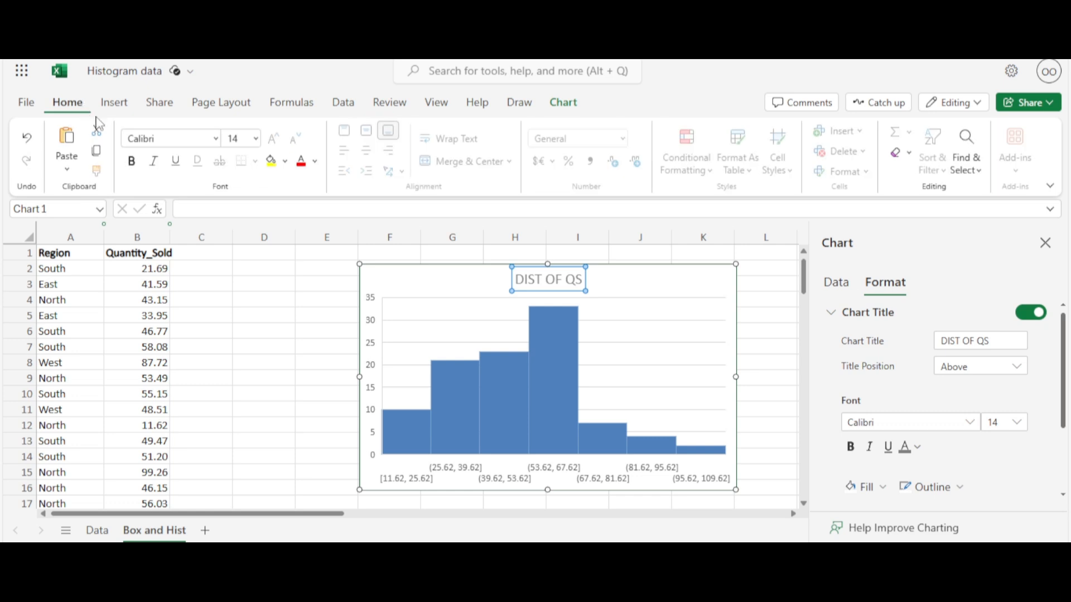
{"action": "left_click", "coordinate": [131, 162]}
{"action": "left_click", "coordinate": [627, 325]}
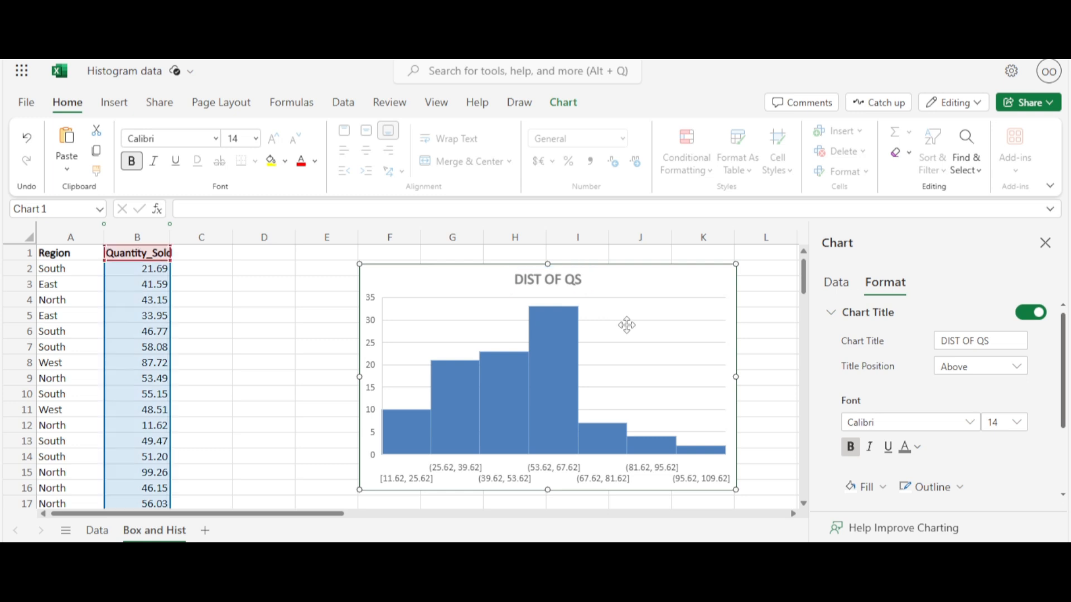
Open the formatting options for the histogram's Quantity_Sold bars
{"action": "left_click", "coordinate": [573, 331]}
{"action": "right_click", "coordinate": [573, 331]}
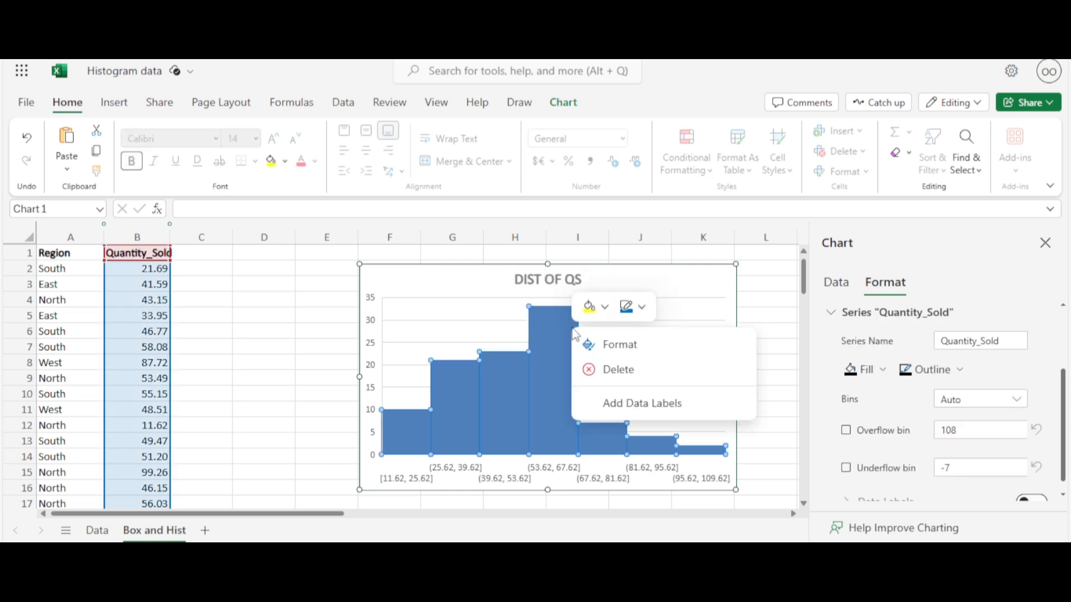
{"action": "left_click", "coordinate": [596, 352]}
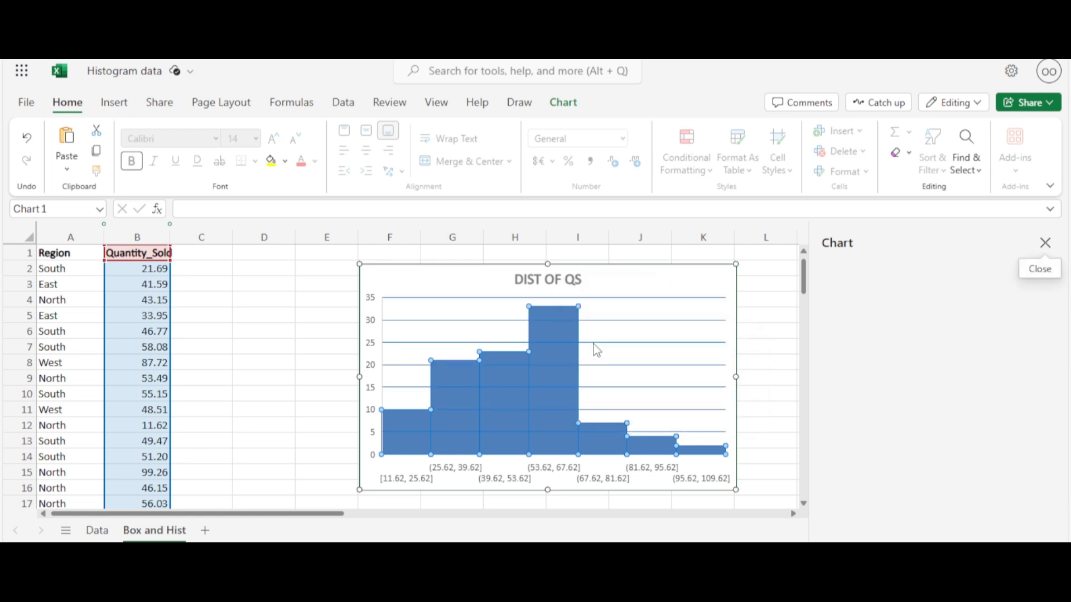
{"action": "mouse_move", "coordinate": [537, 348]}
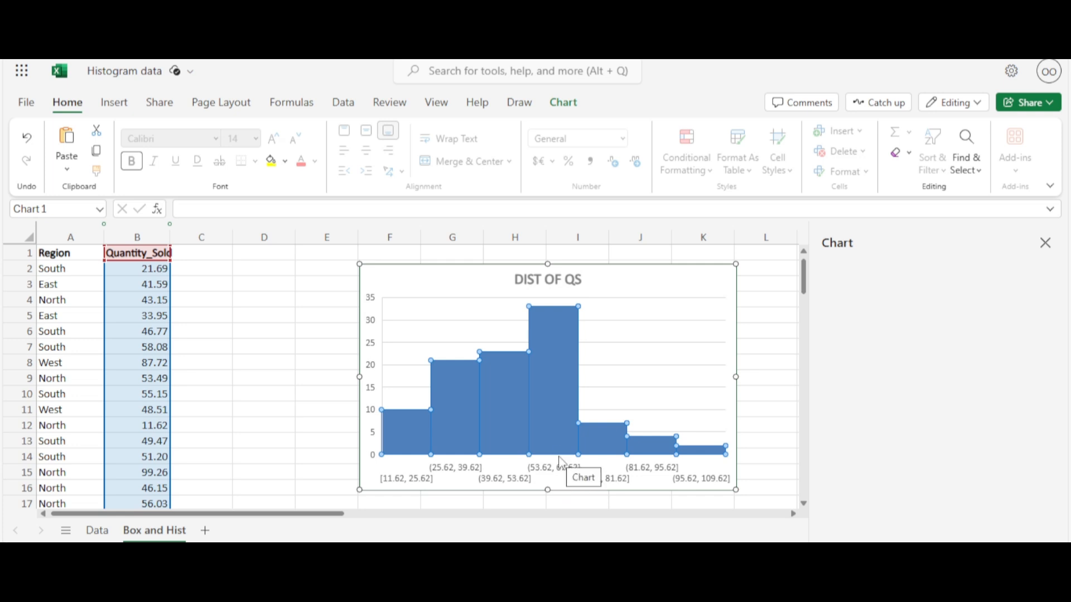
{"action": "left_click", "coordinate": [610, 367]}
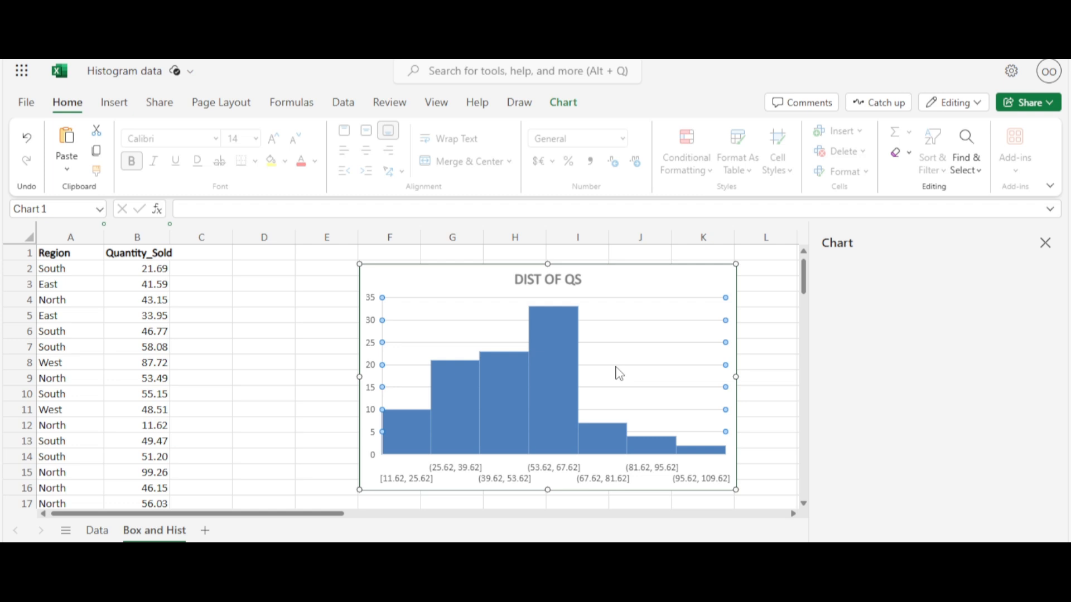
{"action": "left_click", "coordinate": [578, 368]}
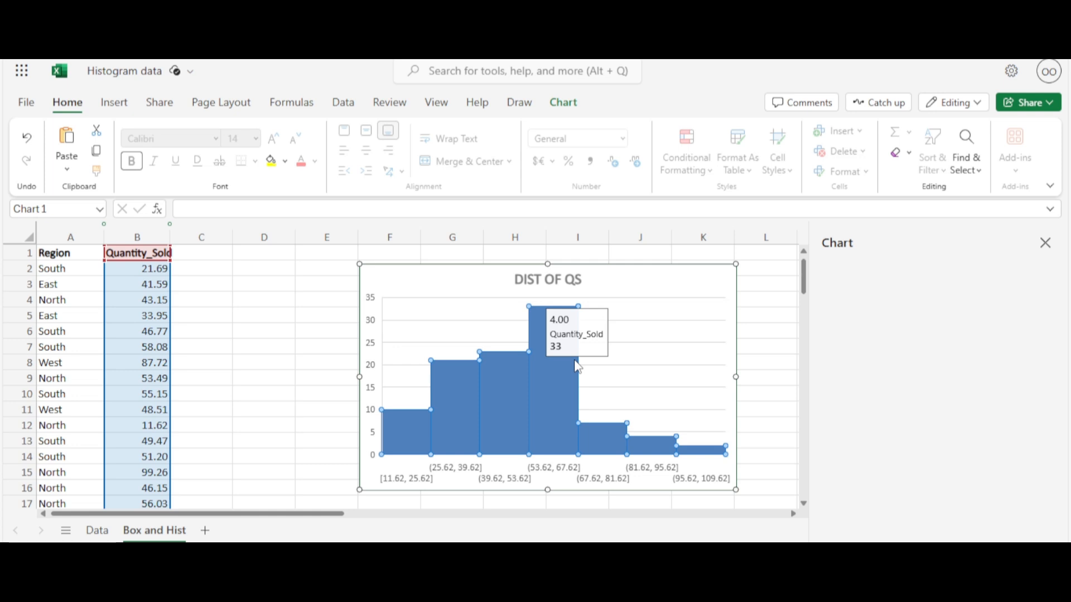
{"action": "right_click", "coordinate": [578, 368]}
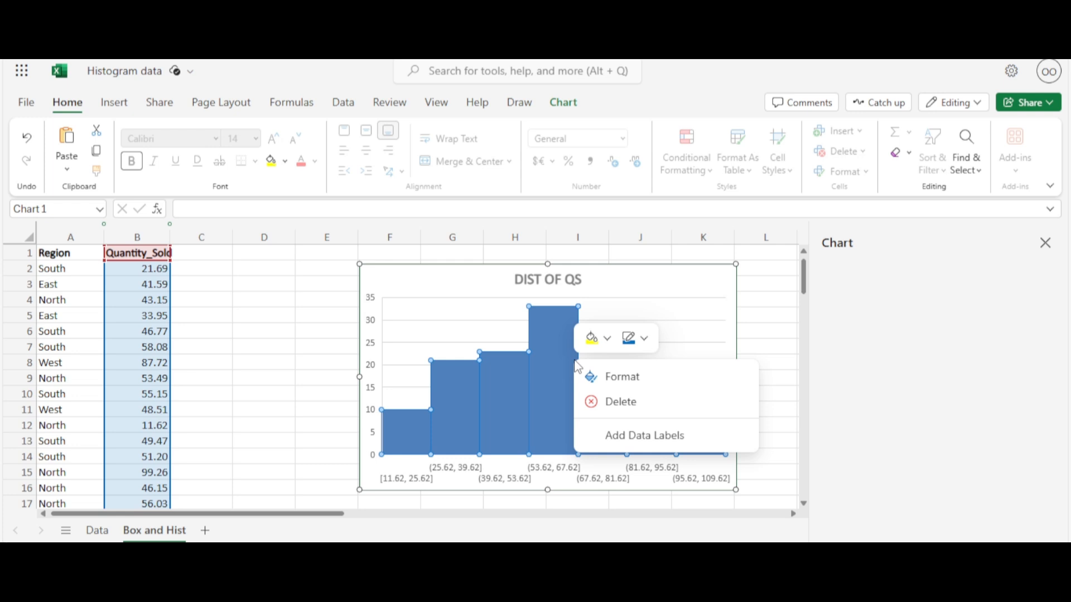
{"action": "left_click", "coordinate": [600, 380]}
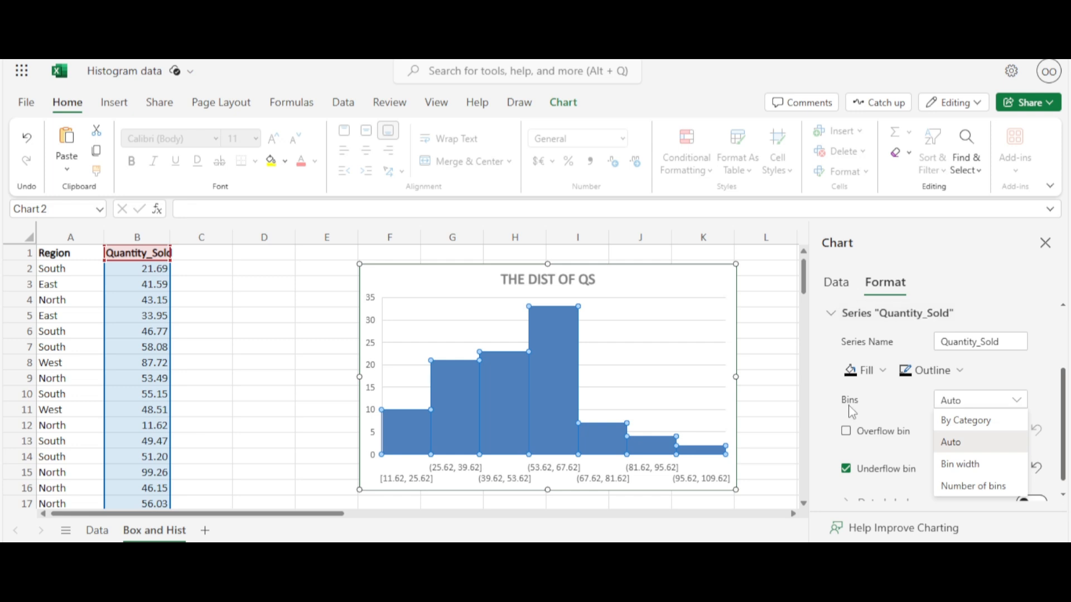
Switch the histogram's bins from automatic to a specified number of bins
{"action": "left_click", "coordinate": [990, 408]}
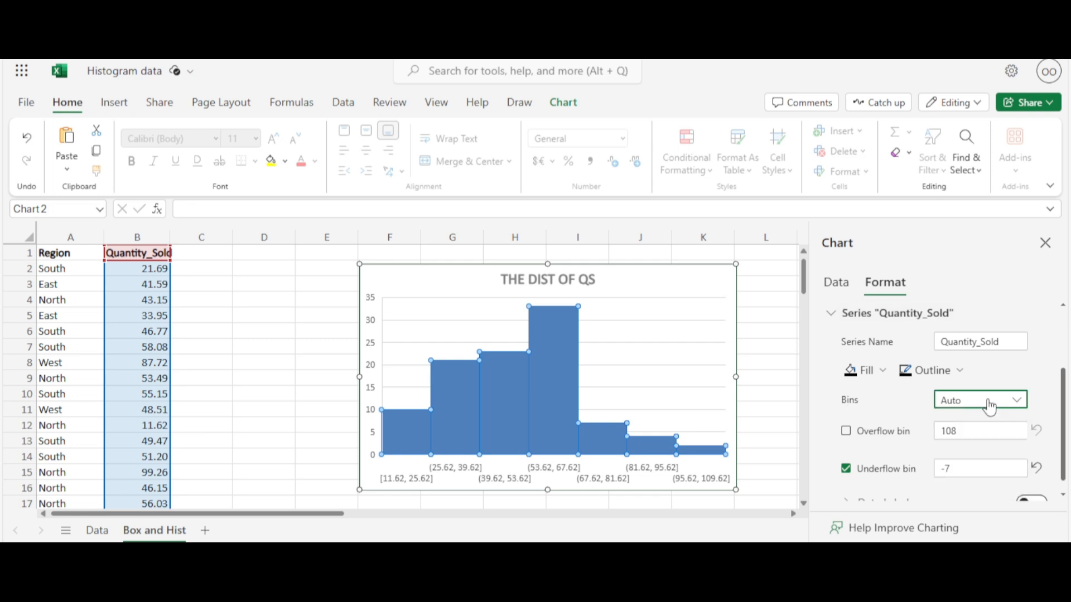
{"action": "left_click", "coordinate": [990, 407]}
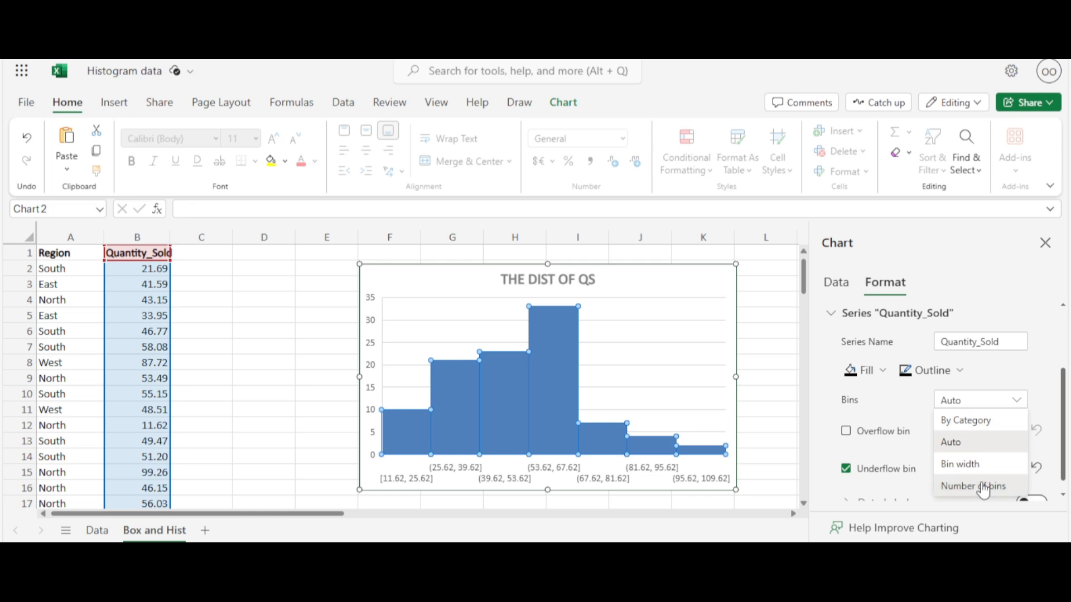
{"action": "left_click", "coordinate": [984, 488]}
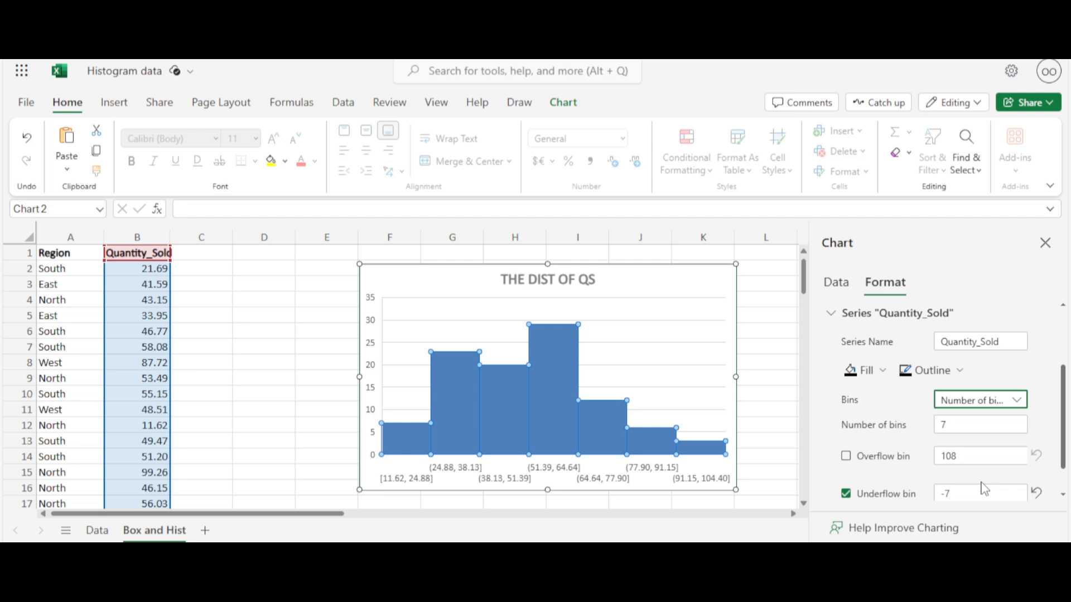
Set the histogram's number of bins to 10
{"action": "left_click", "coordinate": [951, 430]}
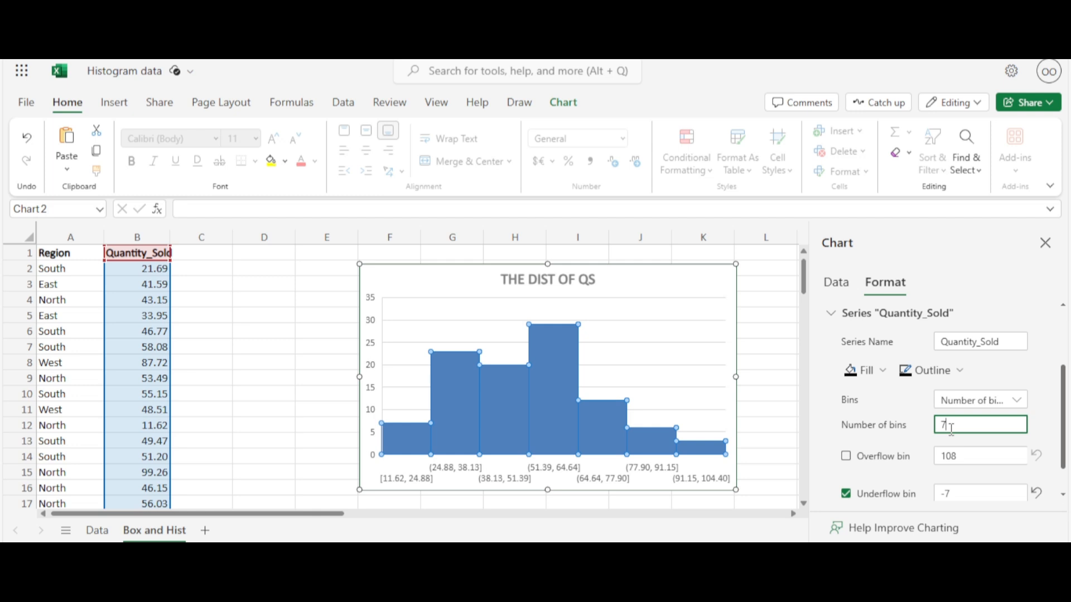
{"action": "key", "text": "BackSpace"}
{"action": "type", "text": "10"}
{"action": "key", "text": "Return"}
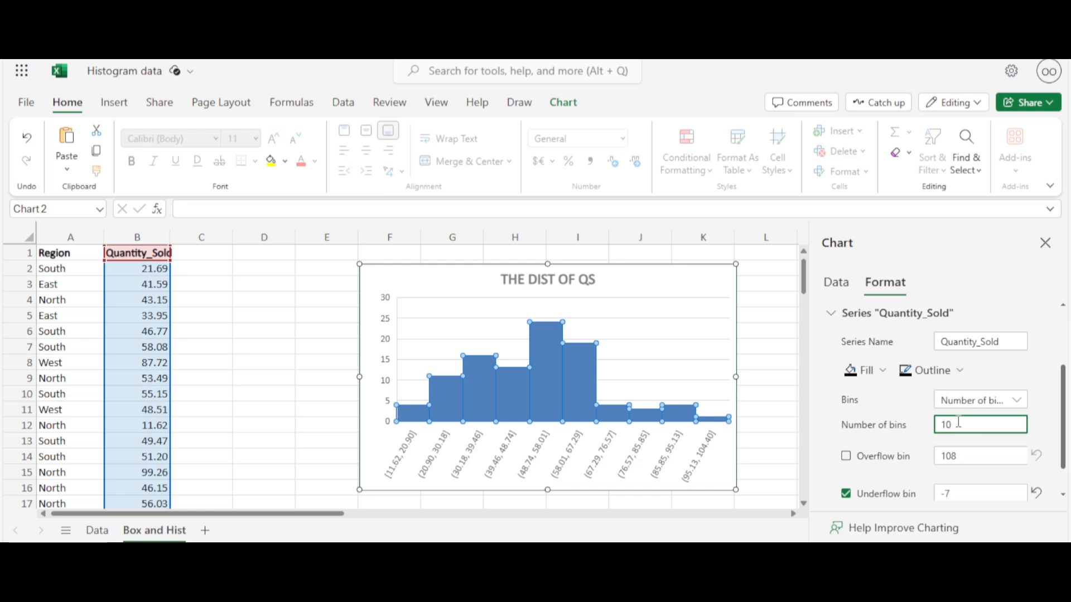
Set the histogram's number of bins to 7 and deselect the chart
{"action": "key", "text": "BackSpace"}
{"action": "key", "text": "BackSpace"}
{"action": "type", "text": "7"}
{"action": "key", "text": "Return"}
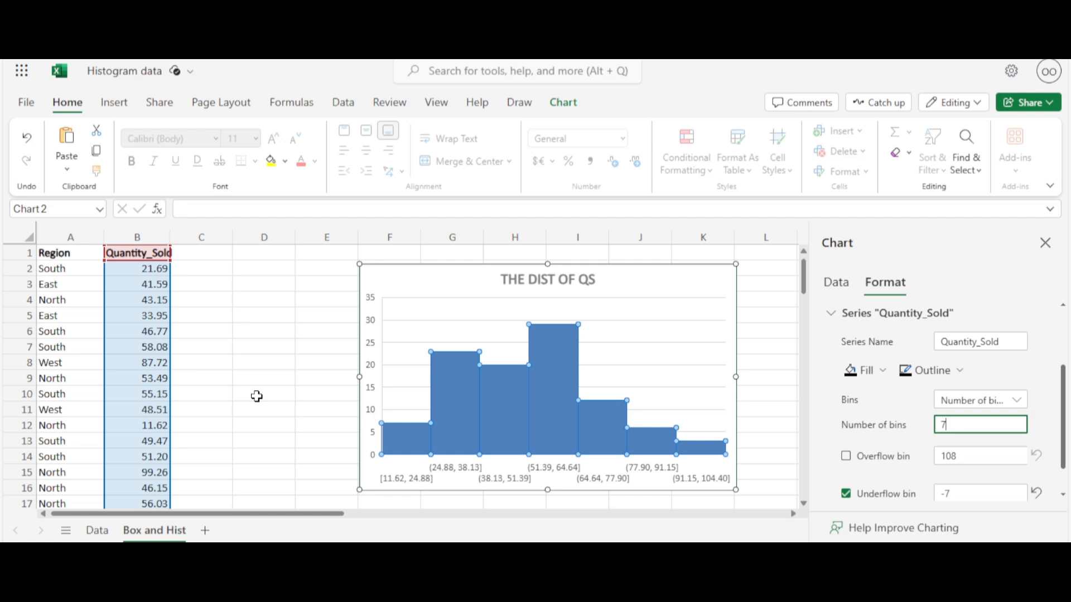
{"action": "left_click", "coordinate": [326, 379]}
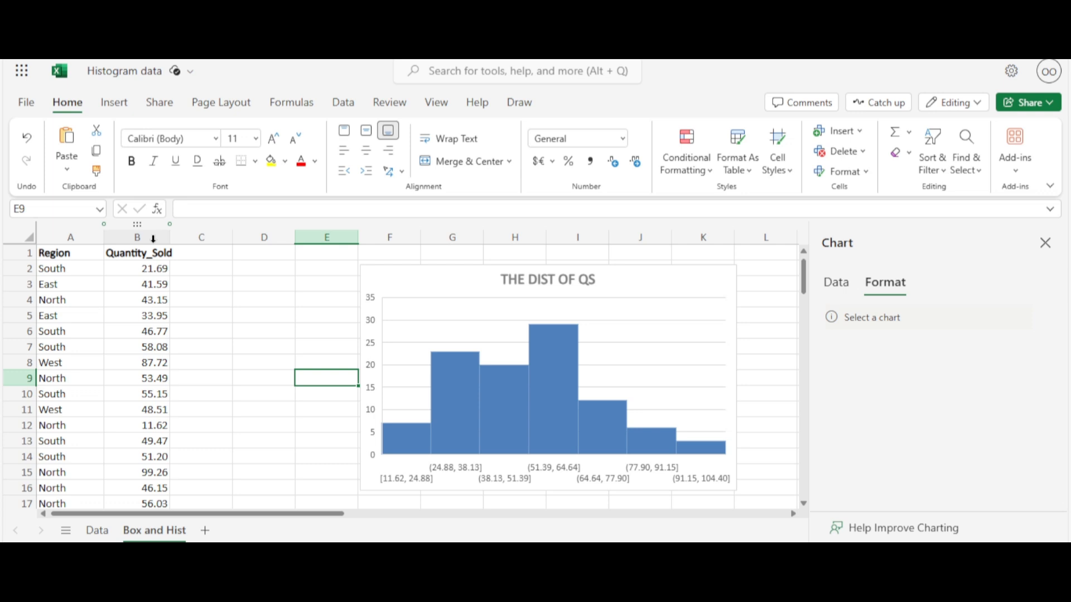
Insert a Box and Whisker chart from the whole Quantity_Sold column
{"action": "left_click", "coordinate": [153, 238]}
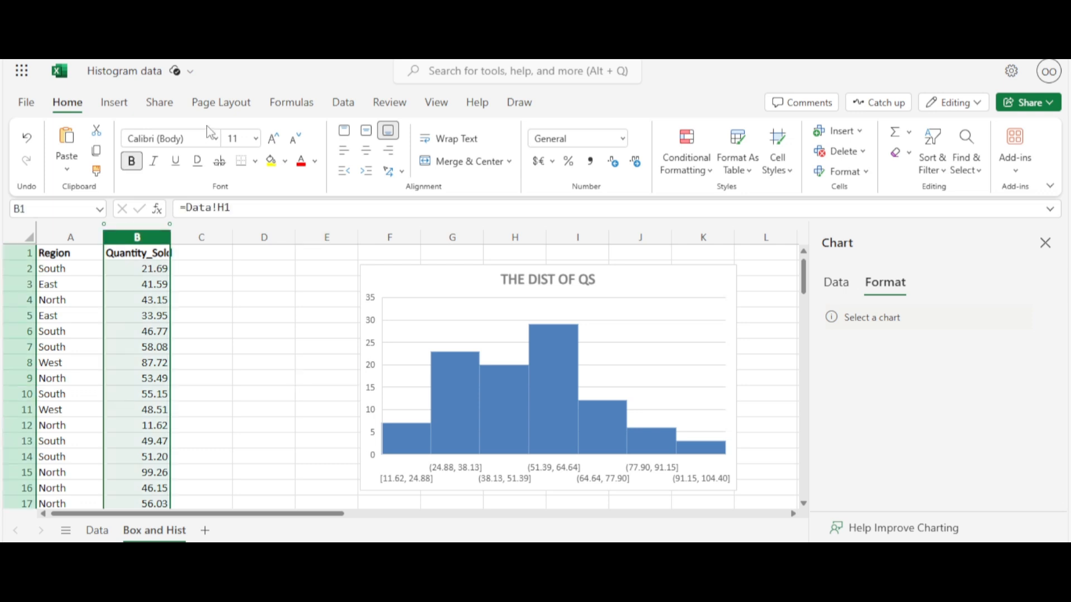
{"action": "left_click", "coordinate": [163, 106]}
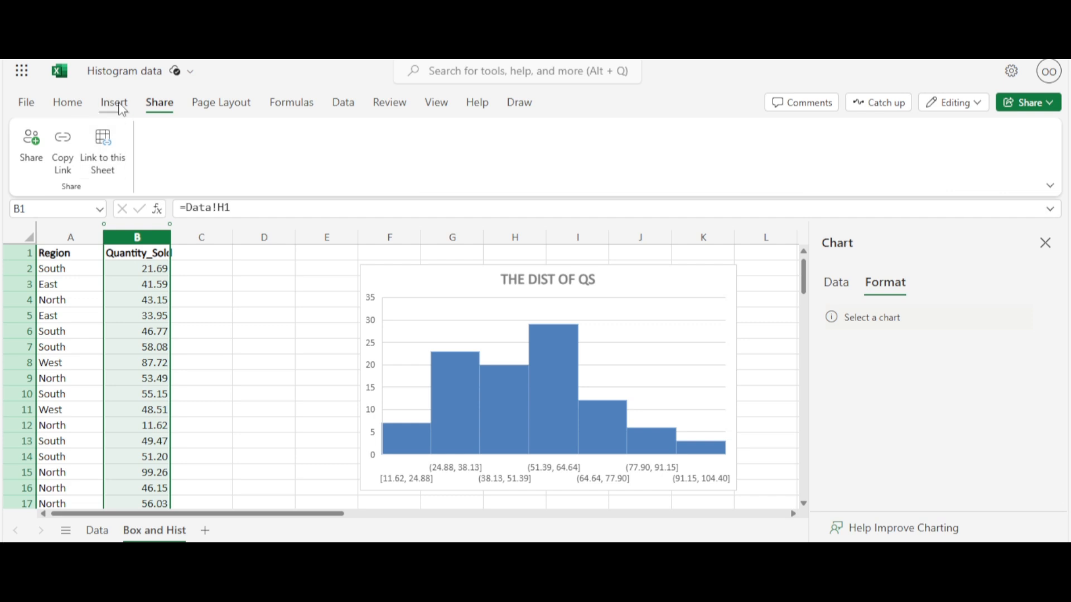
{"action": "left_click", "coordinate": [119, 105]}
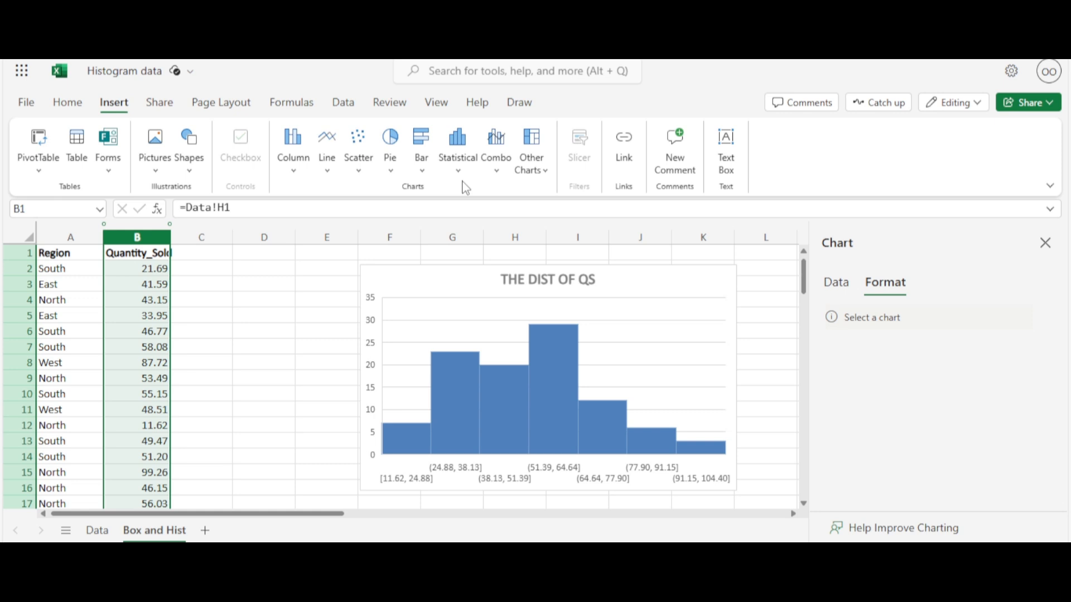
{"action": "left_click", "coordinate": [459, 170]}
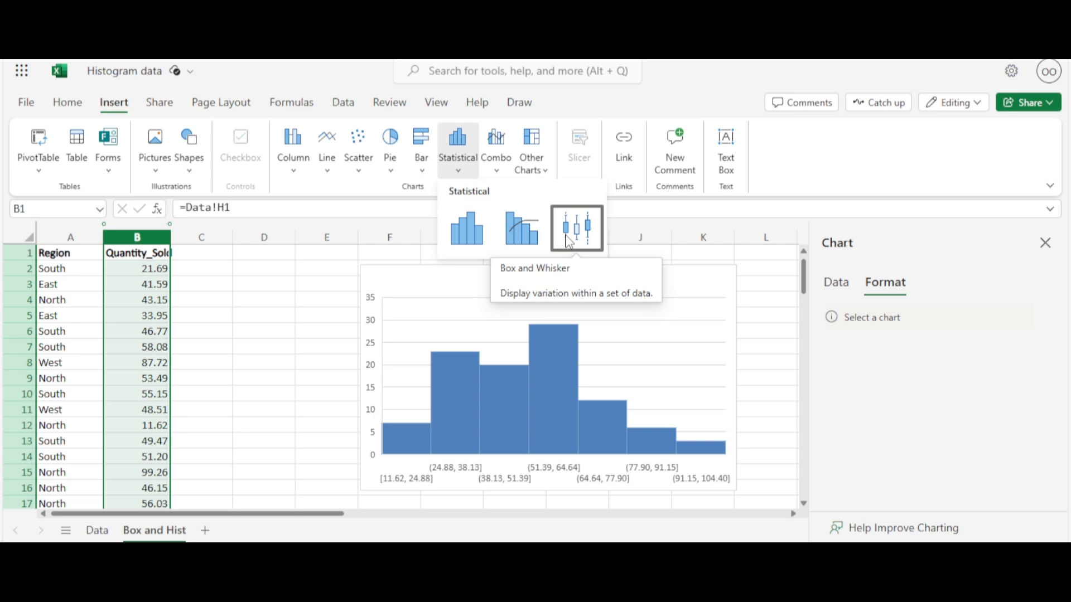
{"action": "left_click", "coordinate": [577, 229]}
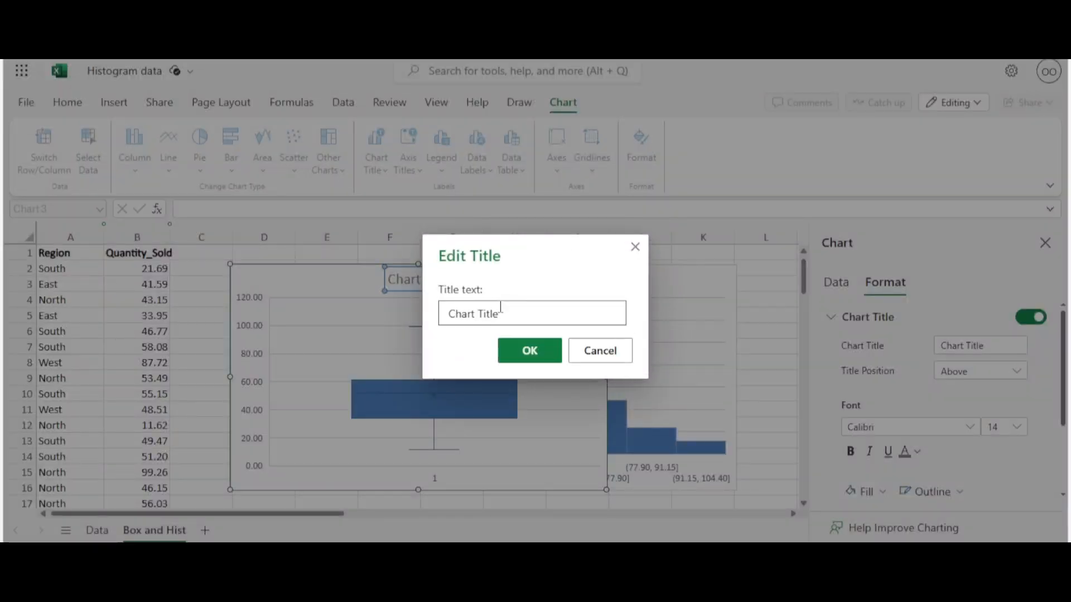
Change the box plot's chart title to "BOXPLOT OF QS" and make it bold
{"action": "key", "text": "ctrl+a"}
{"action": "key", "text": "BackSpace"}
{"action": "type", "text": "BOXPLOT OF QS"}
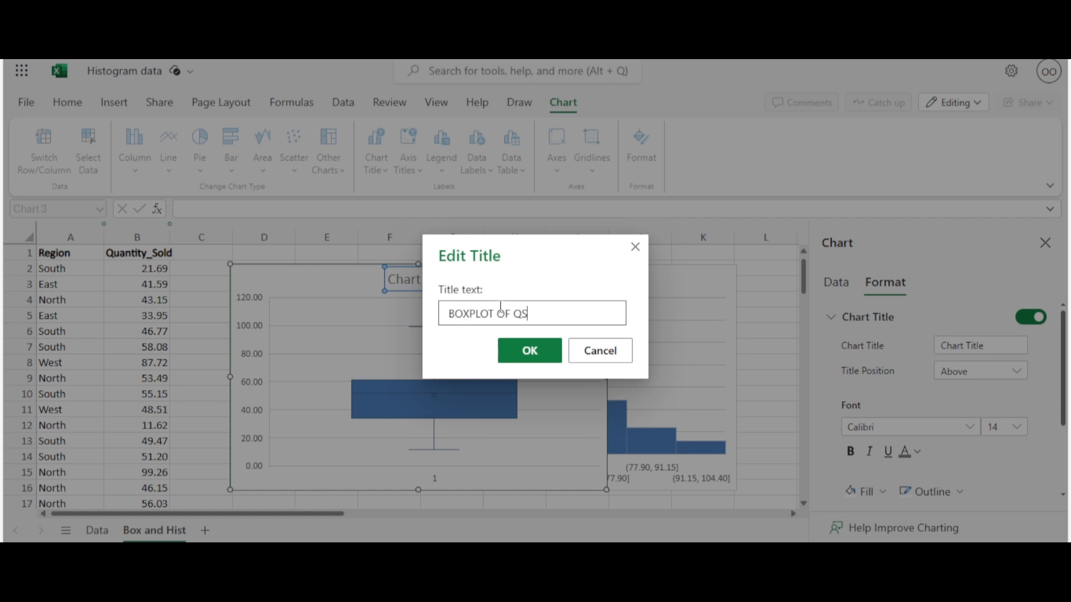
{"action": "left_click", "coordinate": [558, 355]}
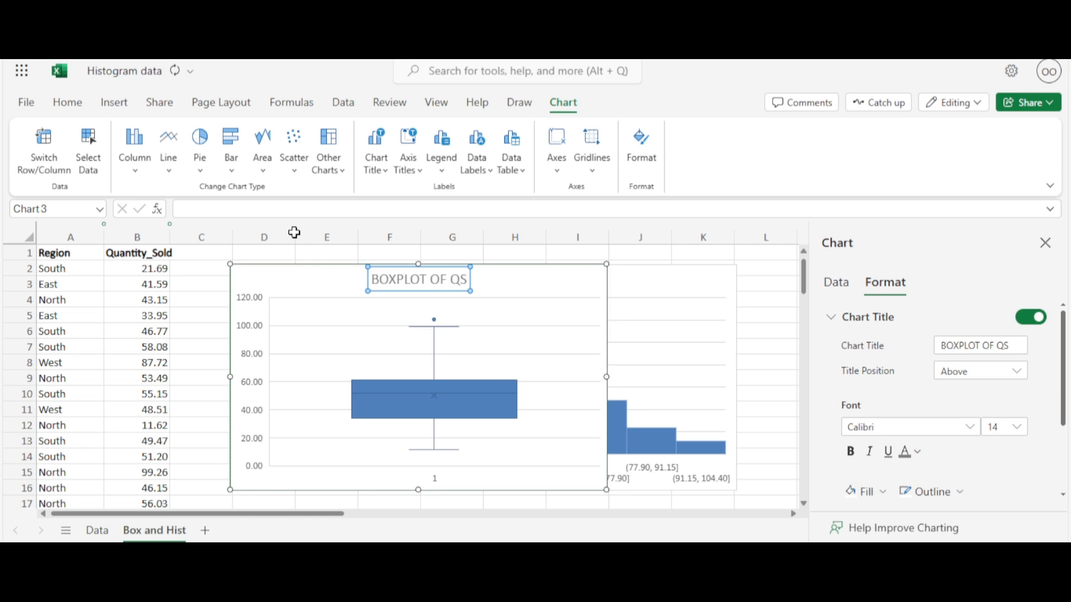
{"action": "key", "text": "ctrl+b"}
{"action": "left_click", "coordinate": [562, 304]}
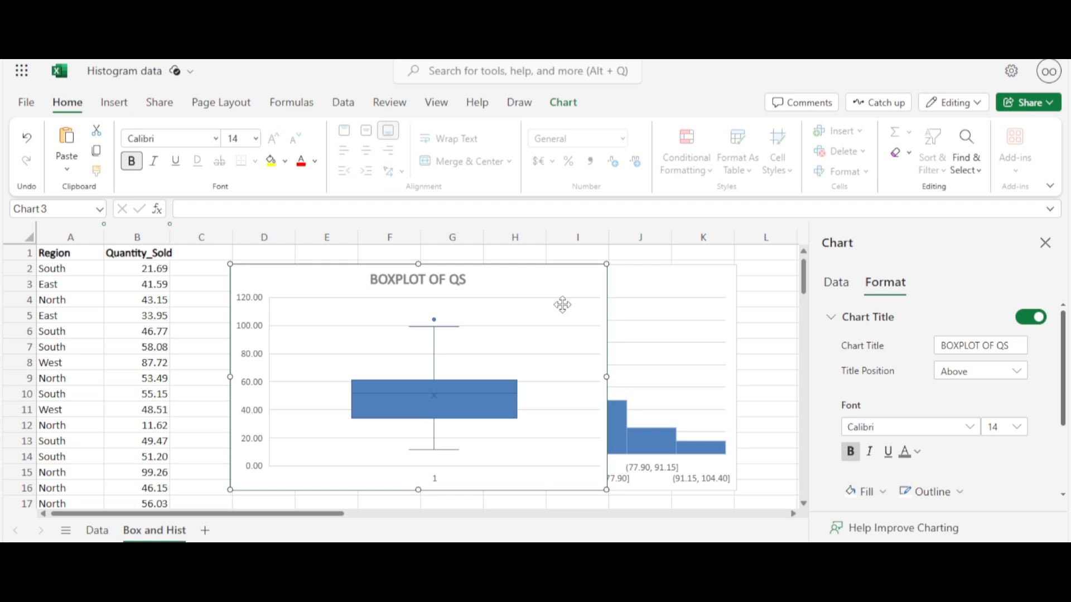
Move the box plot to the empty columns L to Q beside the histogram and open the formatting options for its Quantity_Sold series
{"action": "left_click", "coordinate": [572, 353]}
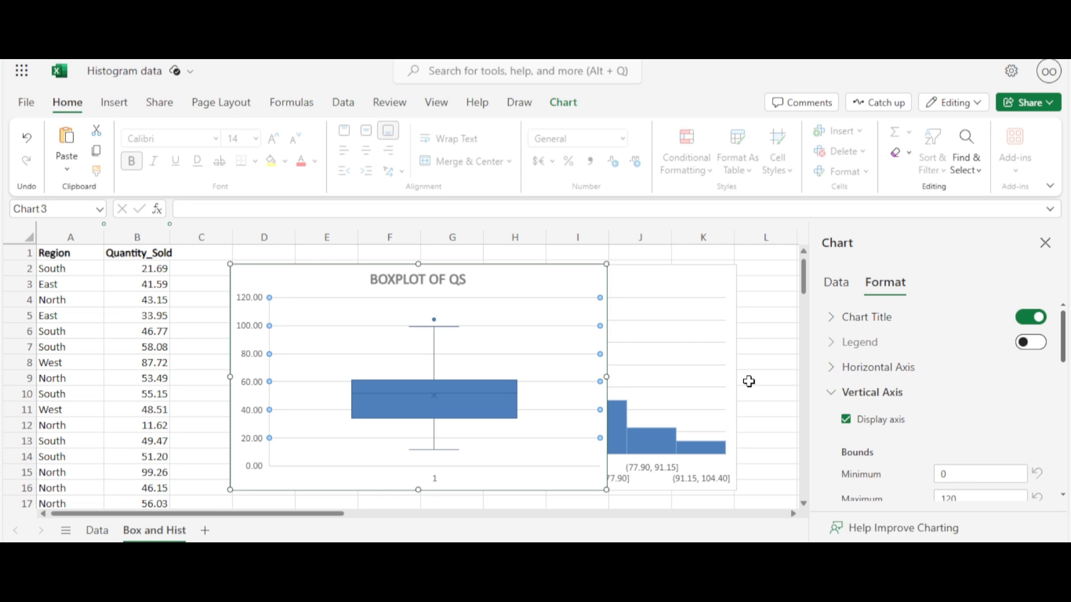
{"action": "left_click", "coordinate": [748, 381]}
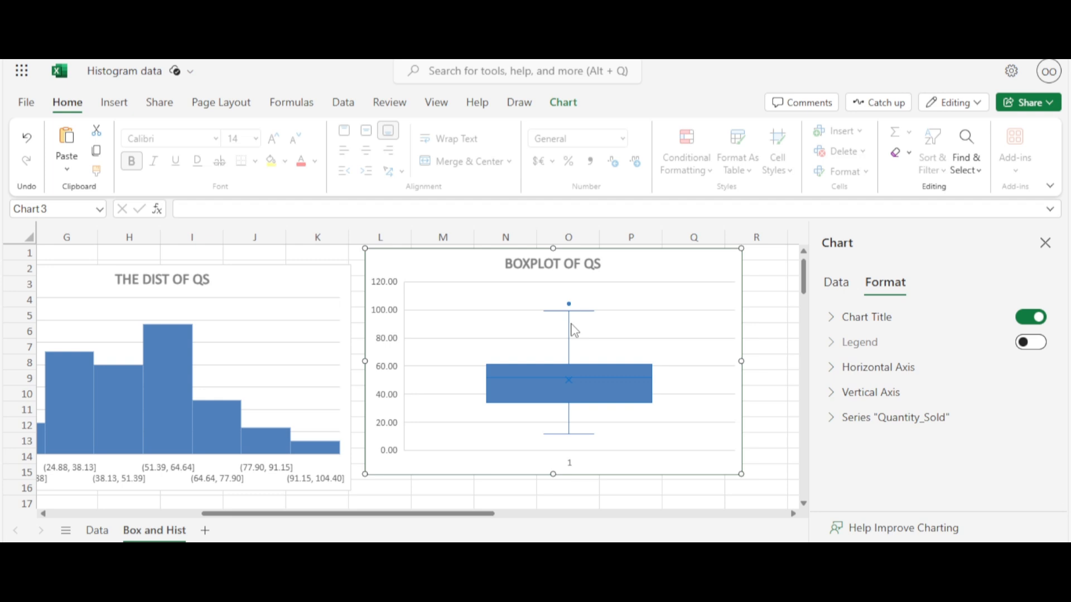
{"action": "left_click", "coordinate": [569, 382]}
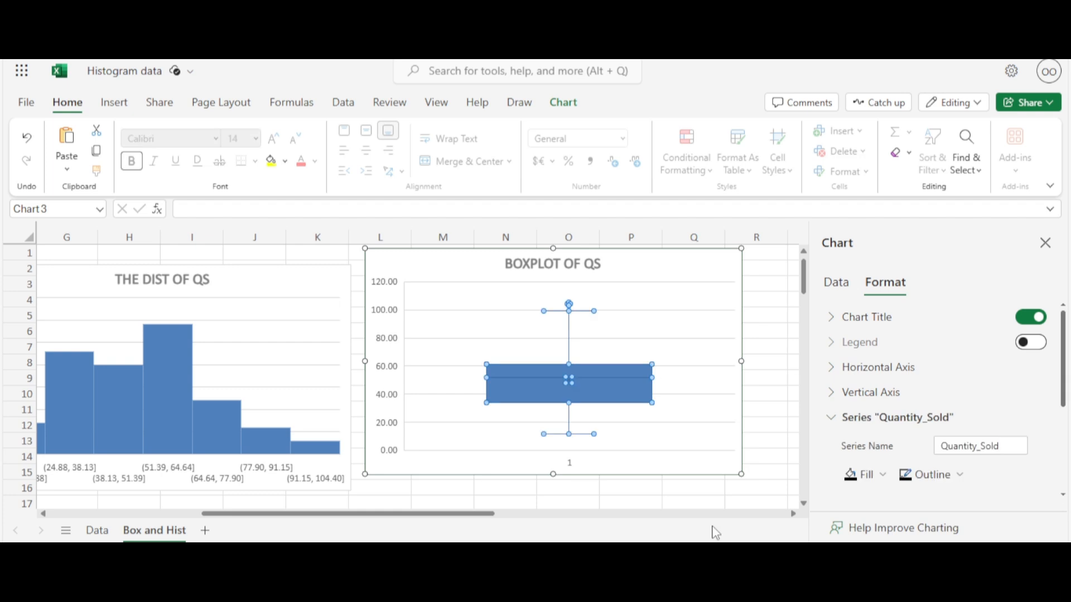